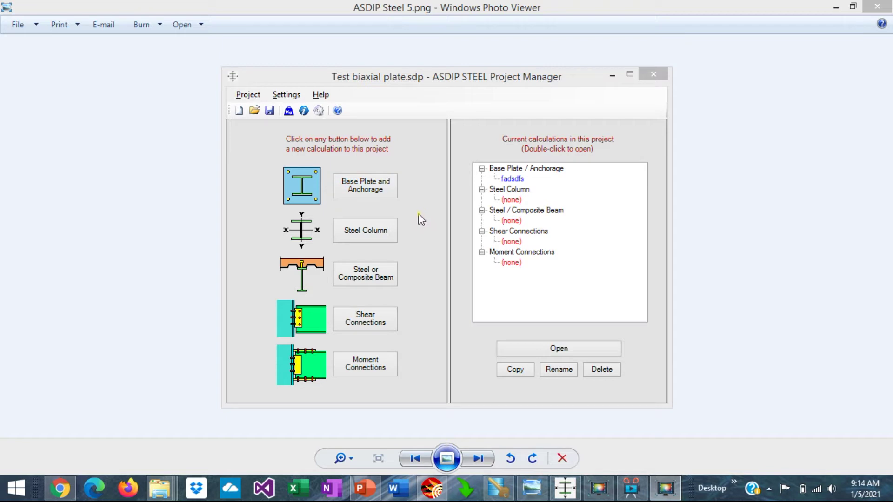
Add a base plate calculation named 'xhdhdf', then open the fadsdfs design.
click(361, 187)
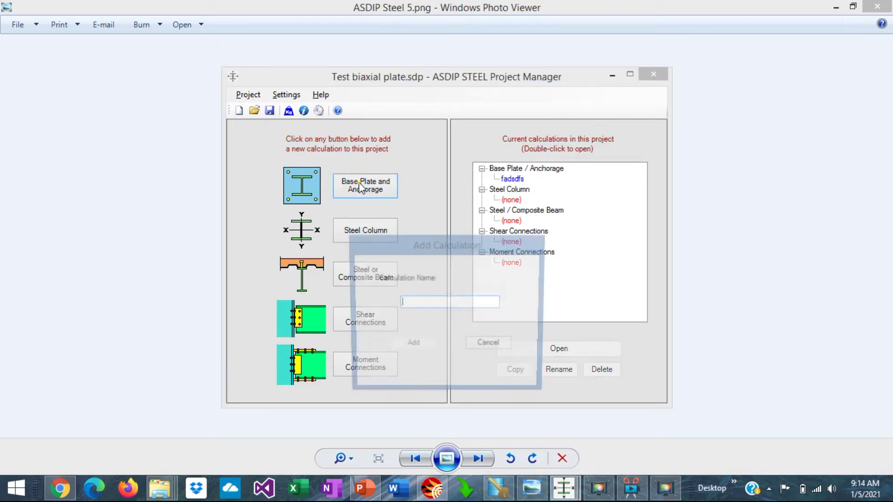
text(xhdhdf)
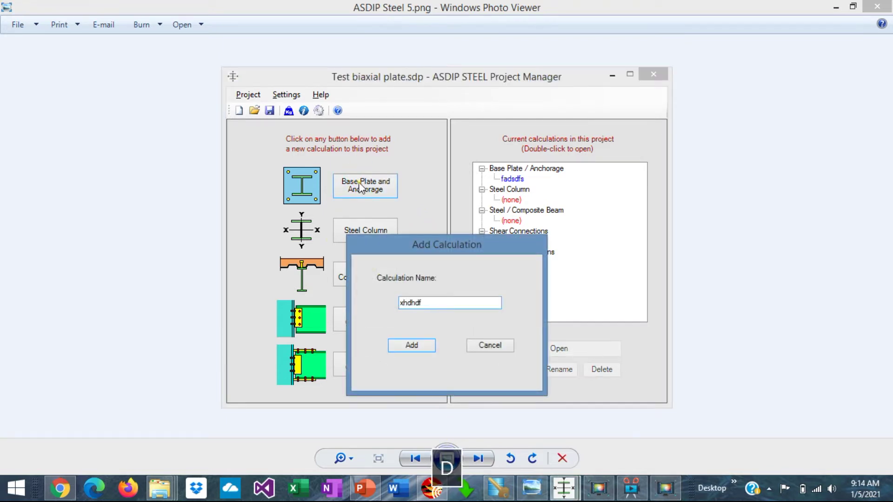
click(409, 346)
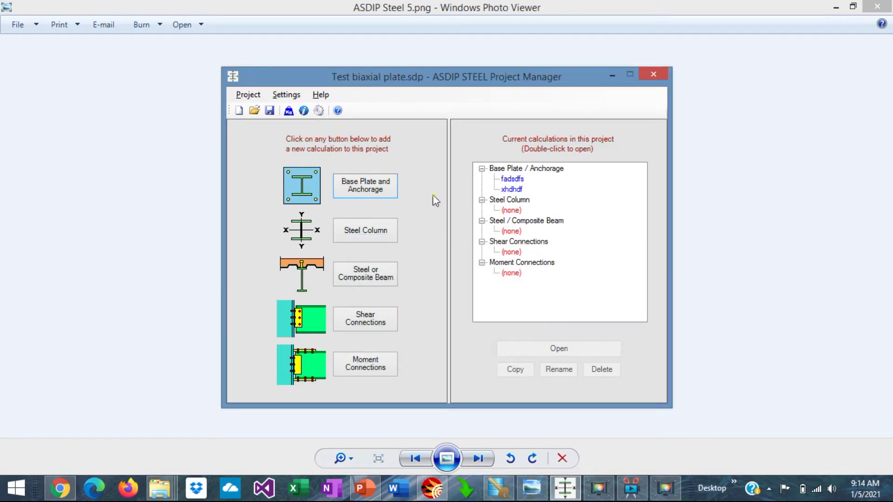
double_click(506, 178)
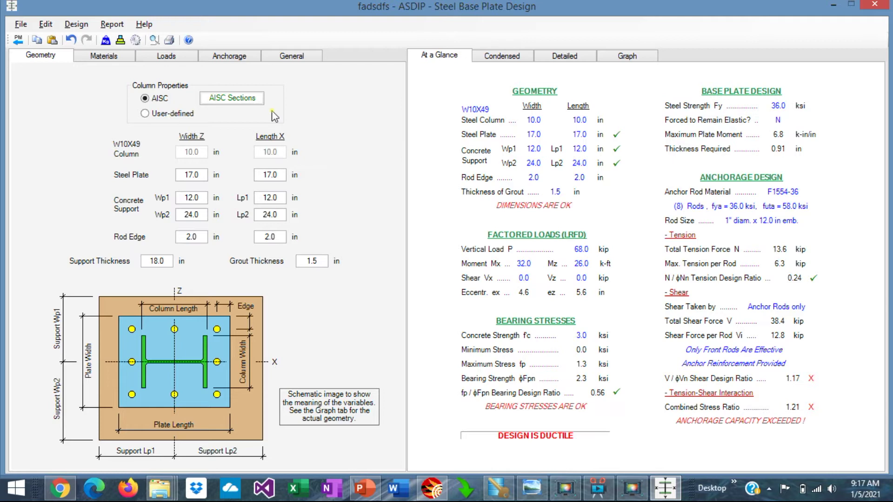
click(235, 100)
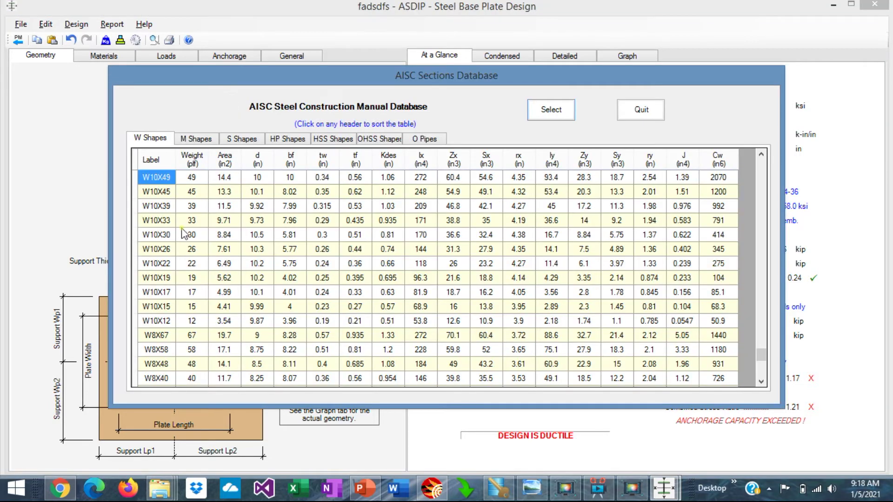
click(166, 252)
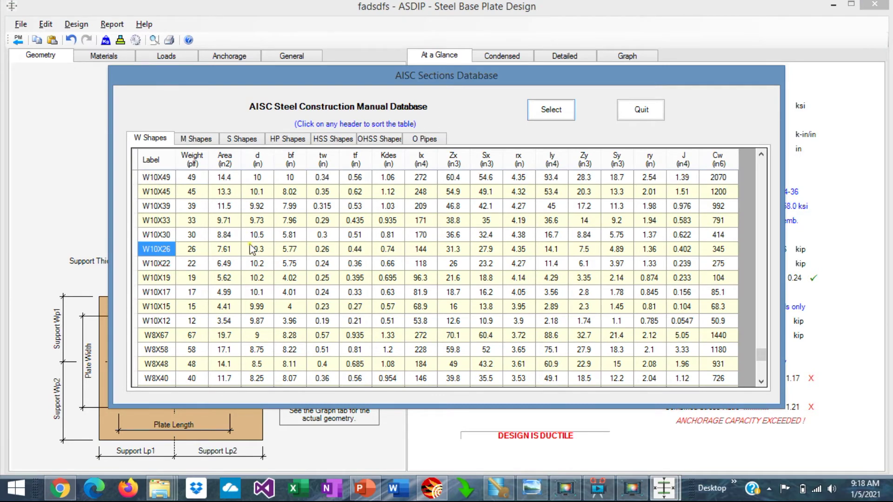
scroll(251, 249, up, 4)
scroll(251, 249, down, 2)
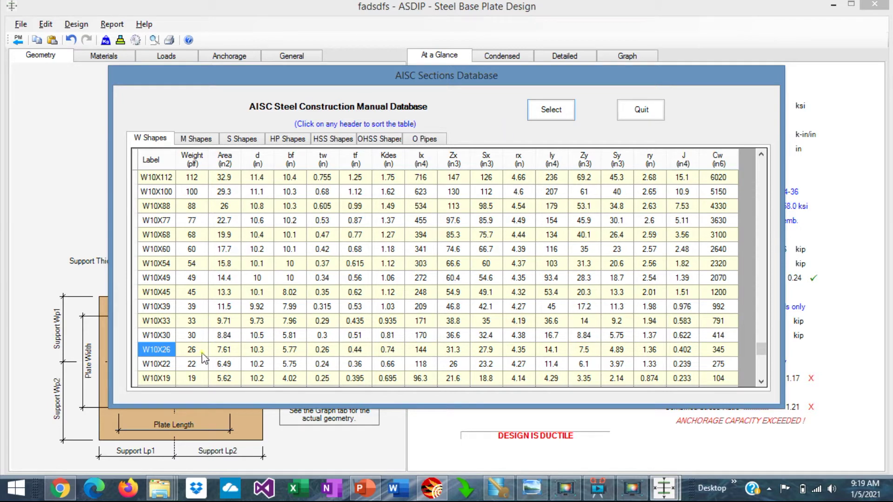
key(Escape)
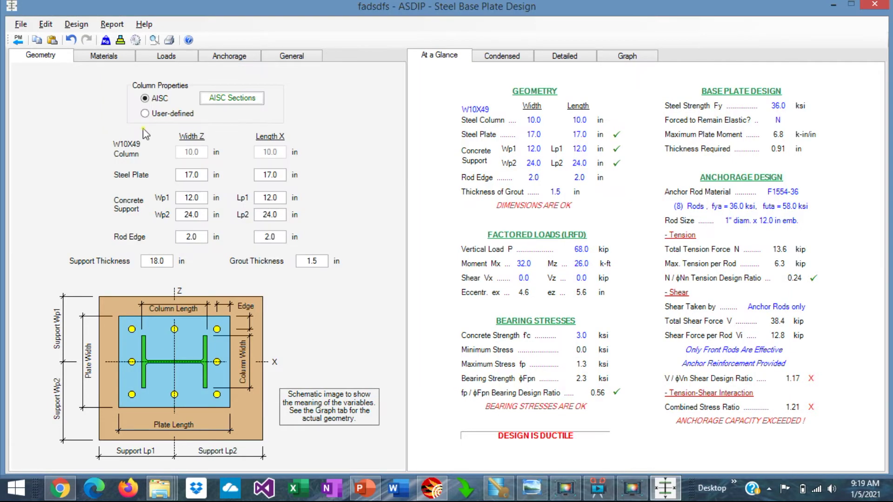
click(145, 115)
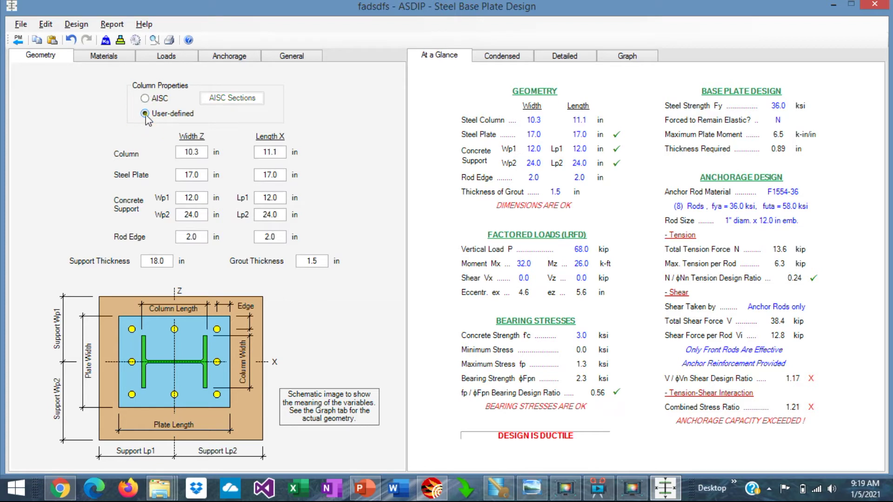
click(202, 153)
click(148, 99)
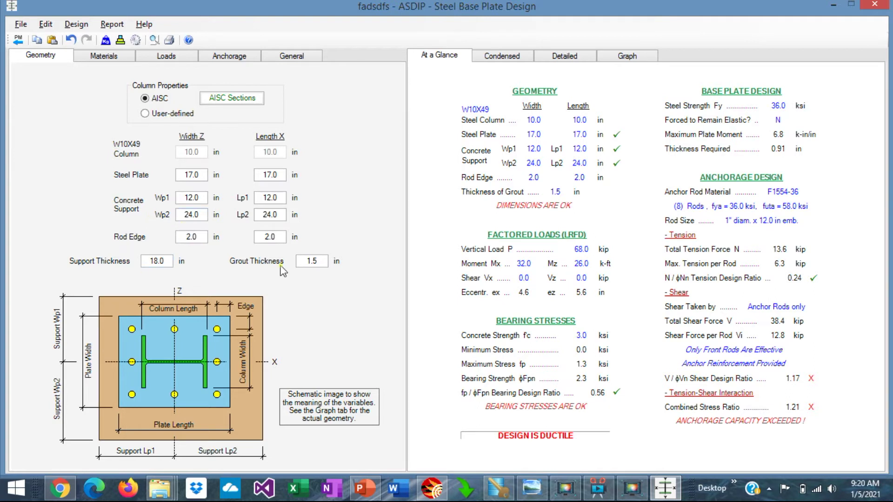
click(634, 56)
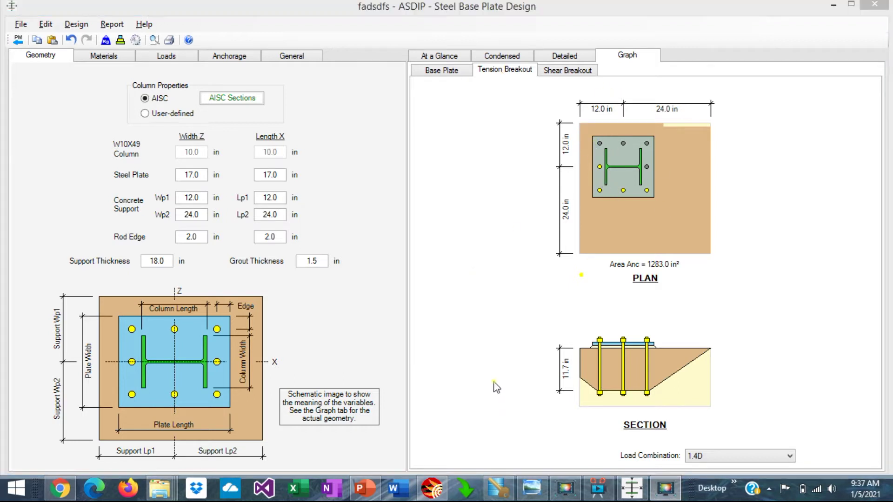
click(441, 58)
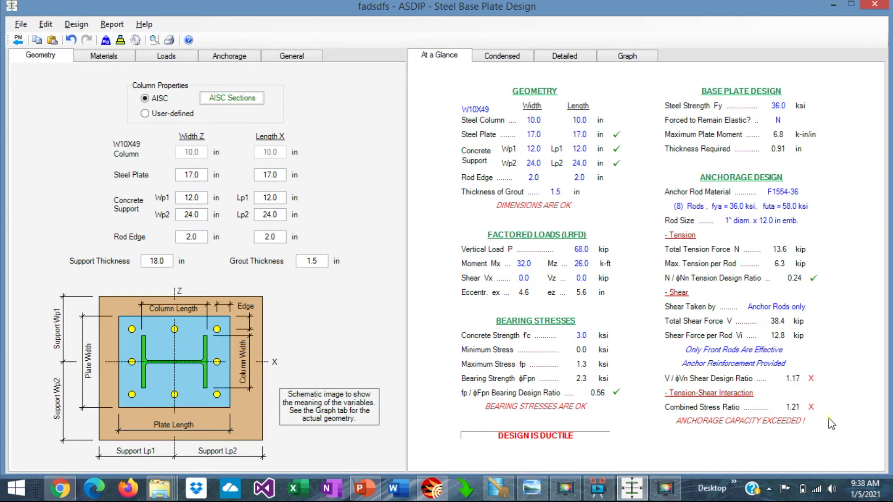
click(109, 55)
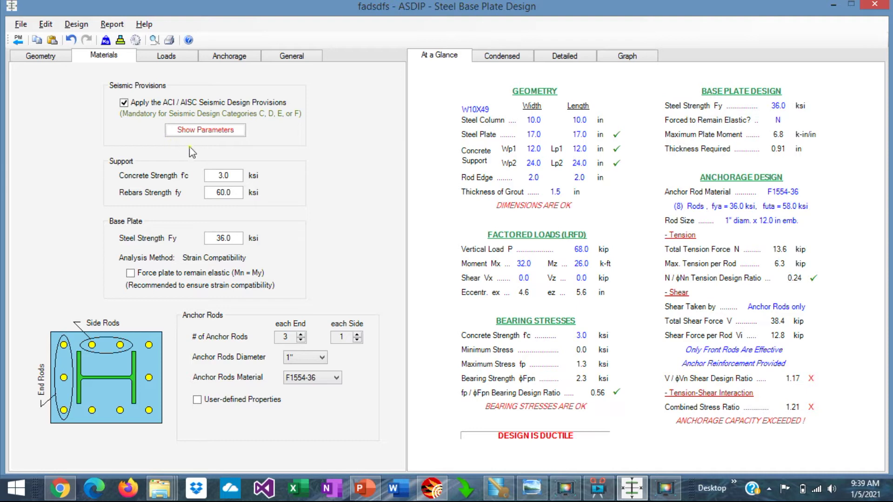
Check the seismic parameters without changing them, then select the concrete strength input.
click(203, 133)
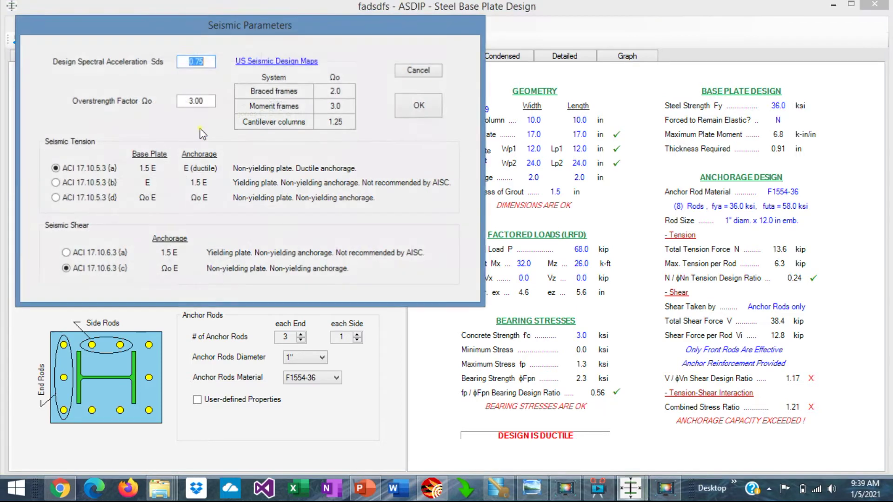
click(212, 62)
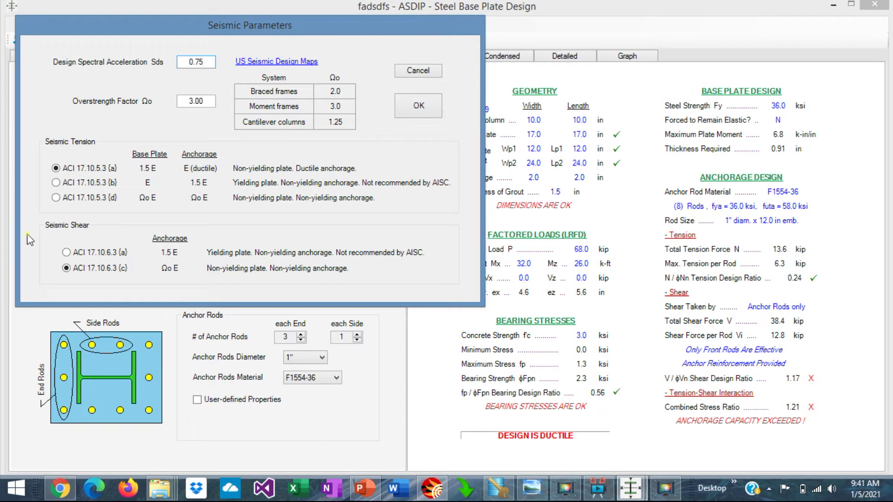
key(Escape)
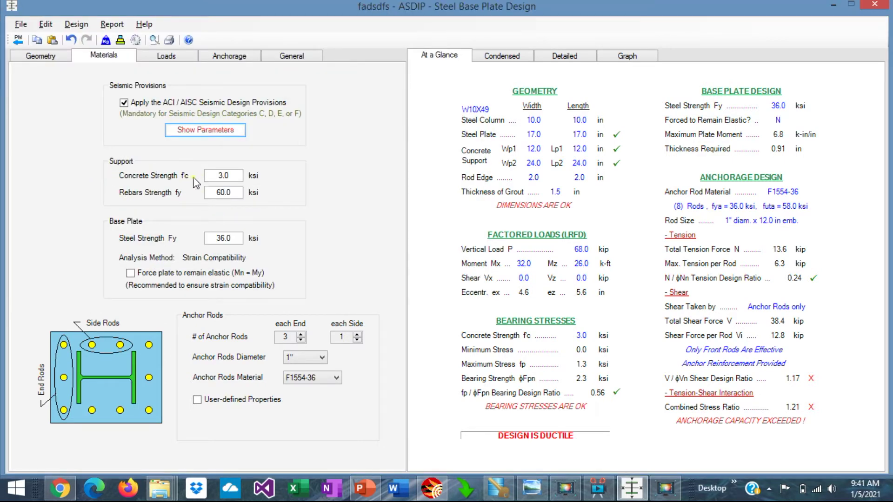
click(209, 179)
click(209, 194)
click(323, 359)
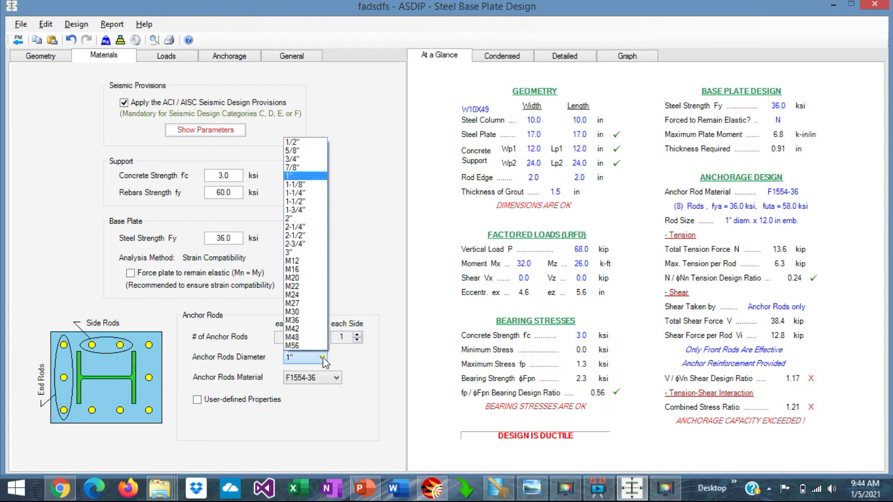
click(324, 361)
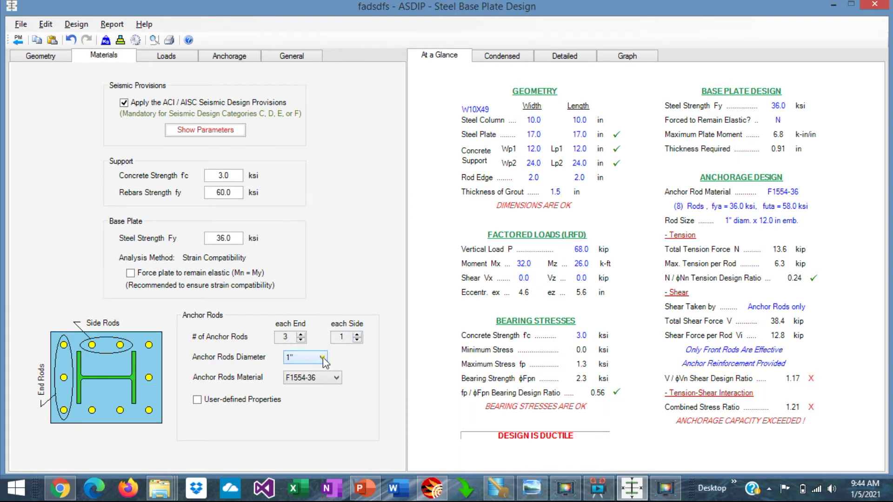
click(335, 379)
click(335, 378)
click(509, 55)
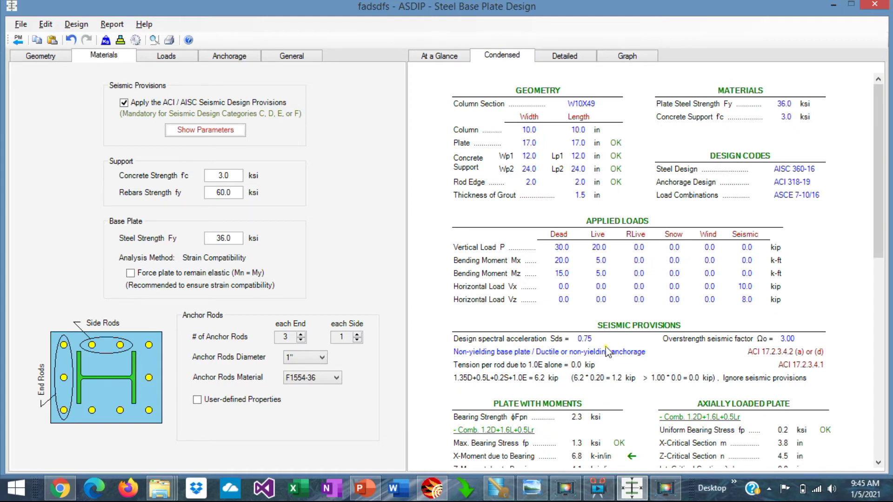
Scroll through the condensed report, then switch the loads to one pre-combined LRFD set.
scroll(606, 352, down, 2)
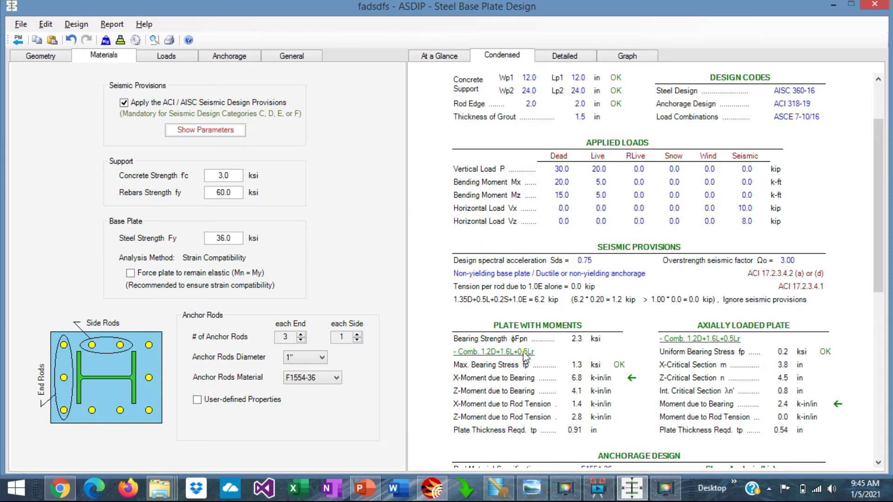
scroll(524, 357, down, 3)
scroll(564, 372, up, 5)
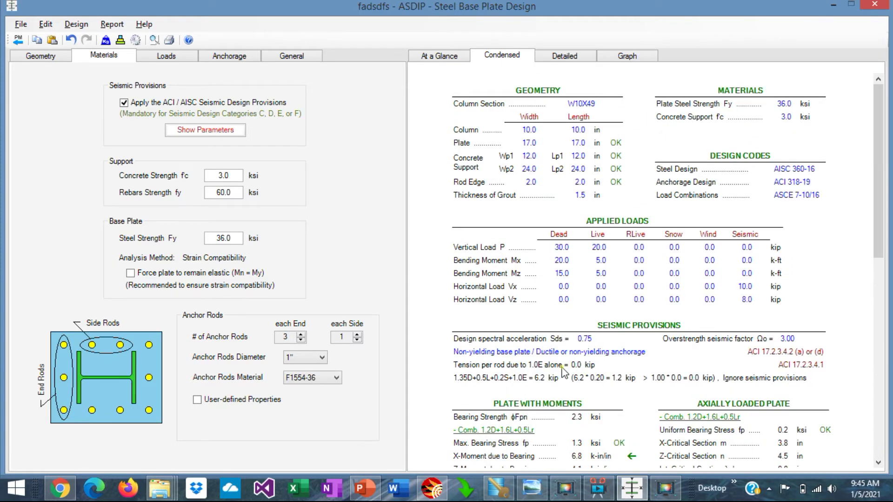
scroll(563, 372, down, 5)
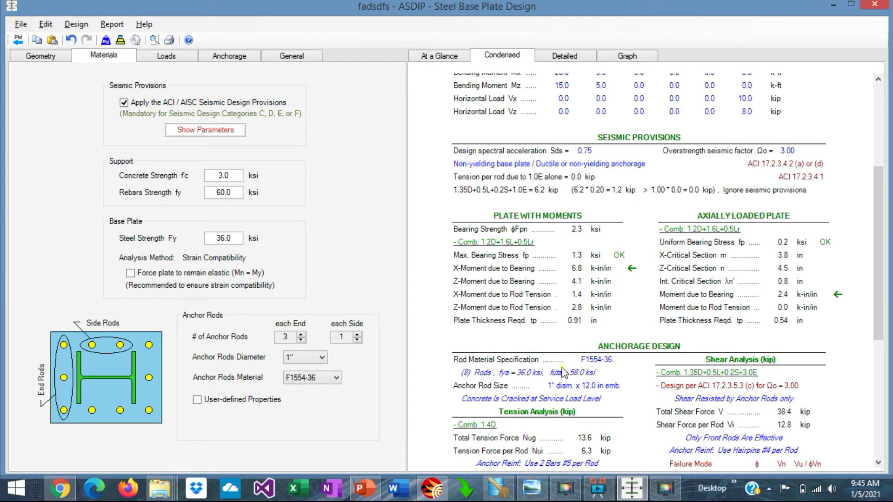
scroll(564, 372, down, 4)
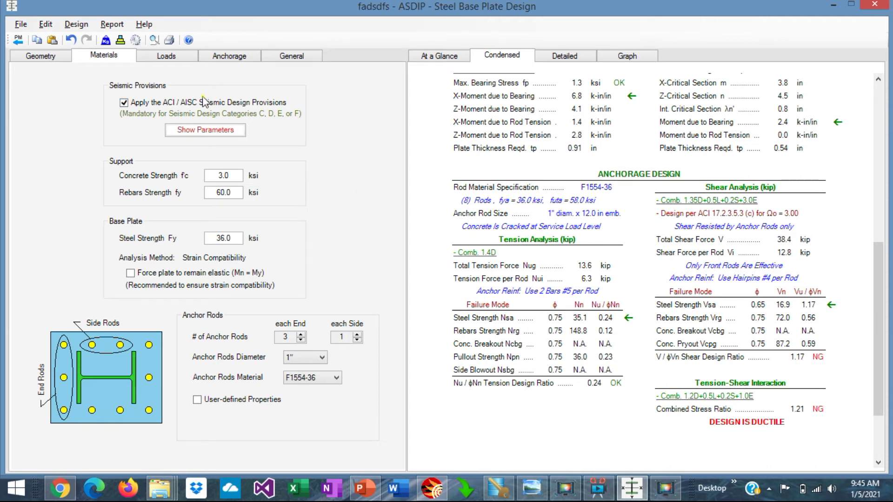
click(167, 57)
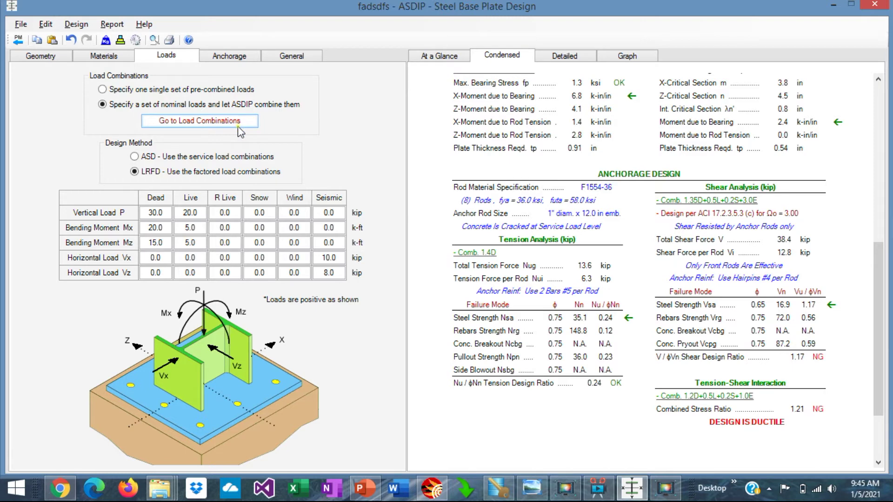
click(102, 89)
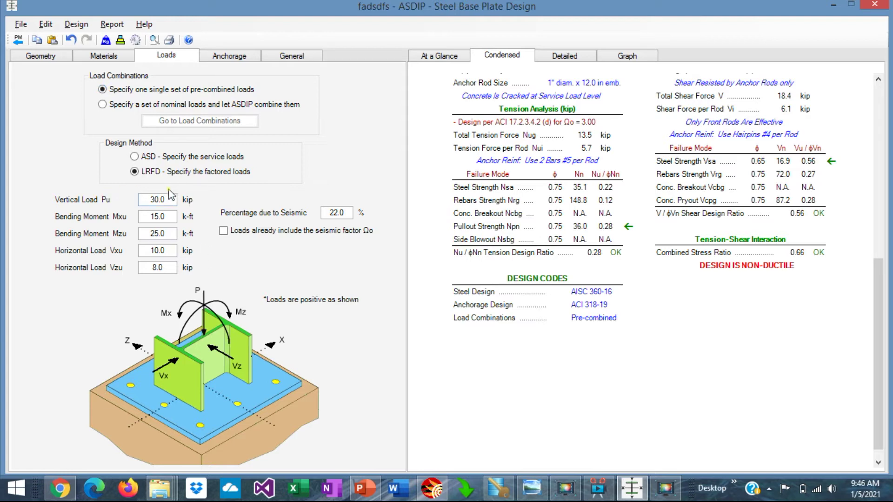
Revert to nominal loads combined by the program and switch the results to the graph view.
click(148, 263)
click(103, 104)
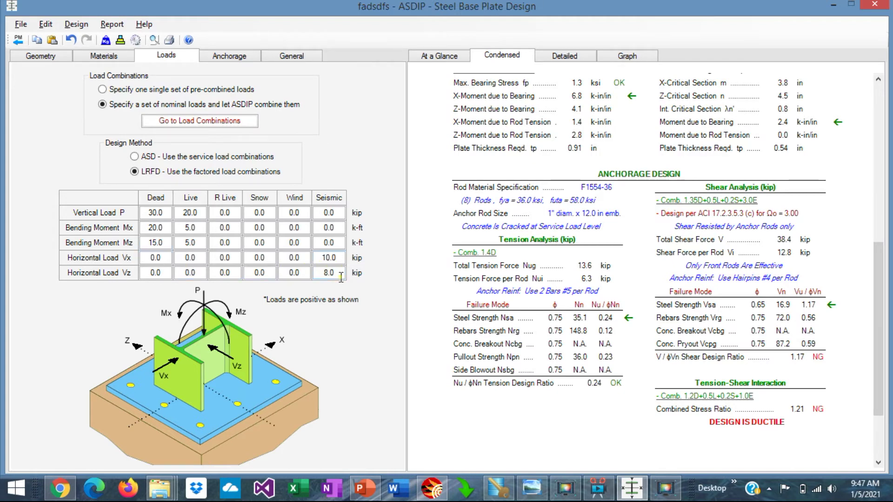
click(636, 57)
Display the base plate pressure diagram for 1.4D and open the load combination list.
click(444, 72)
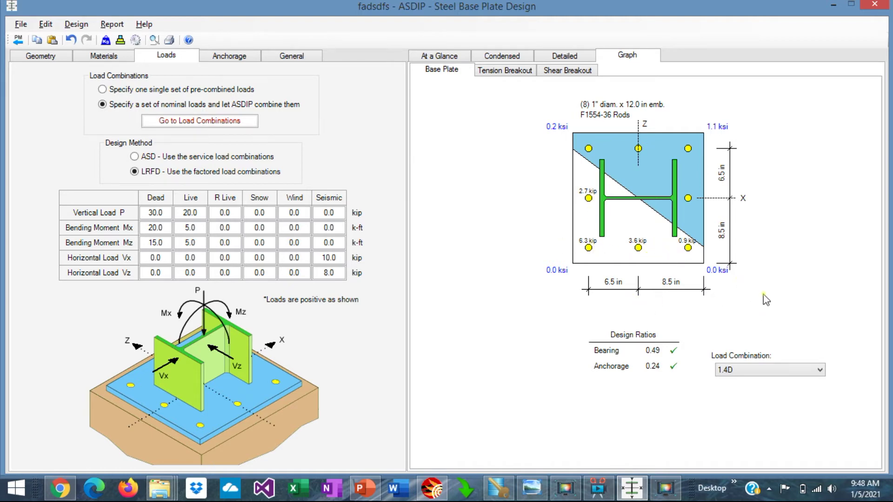
click(821, 370)
Show the controlling 1.2D+1.6L+0.5Lr combination, then view the tension and shear breakout drawings.
key(Down)
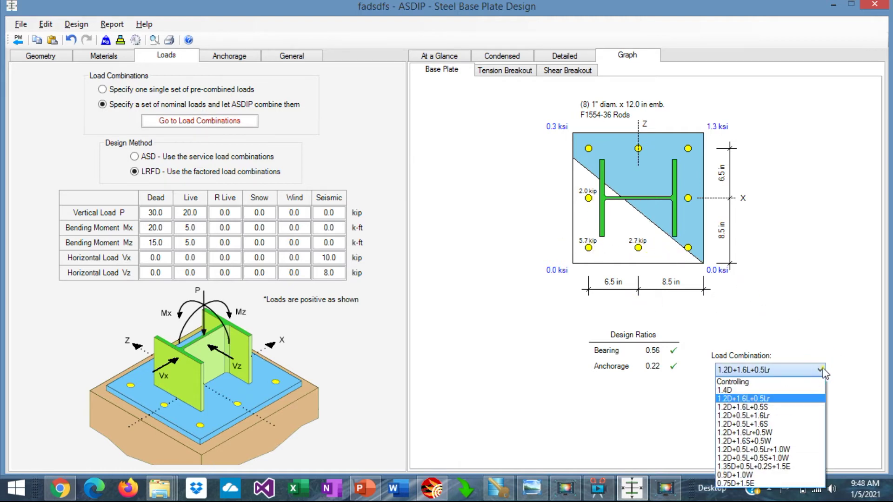
click(735, 383)
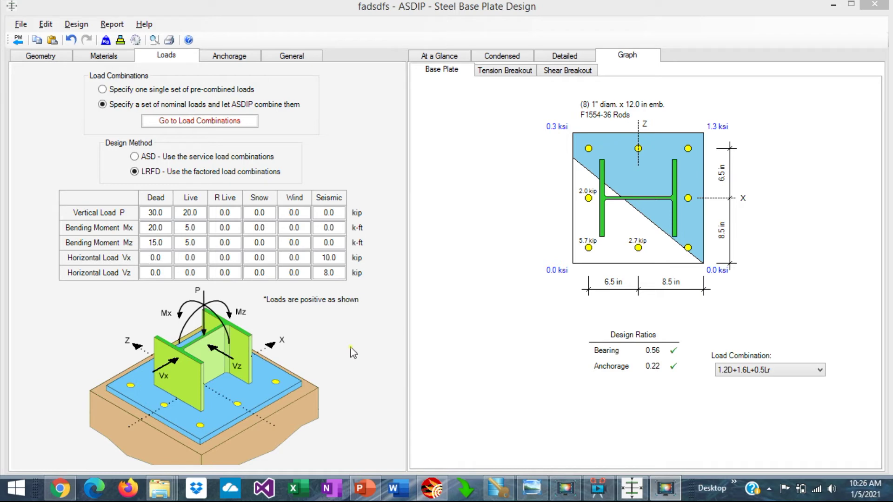
click(471, 205)
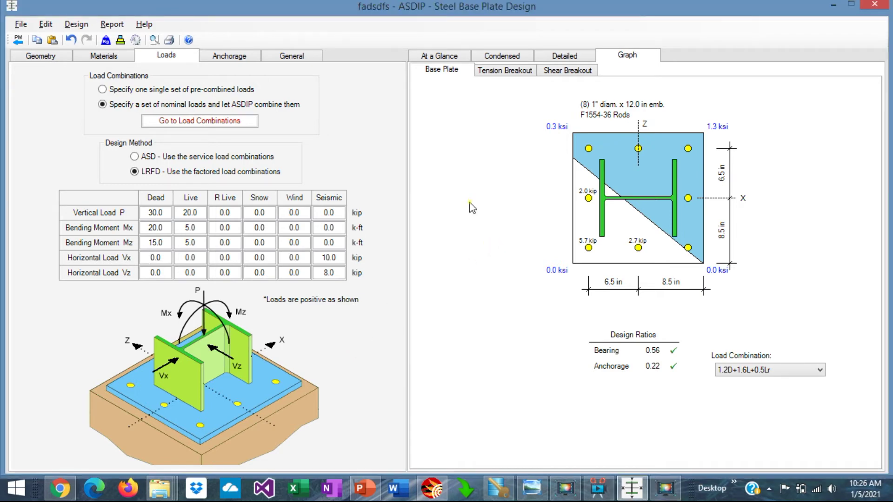
click(508, 71)
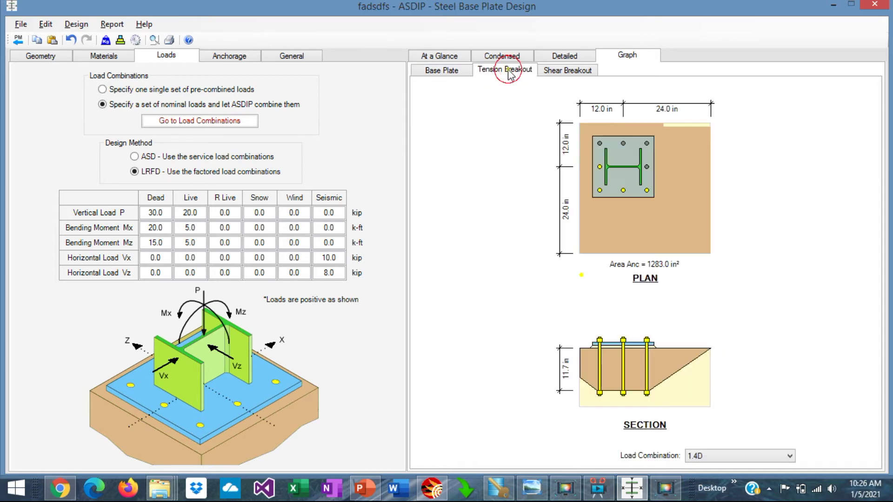
click(575, 71)
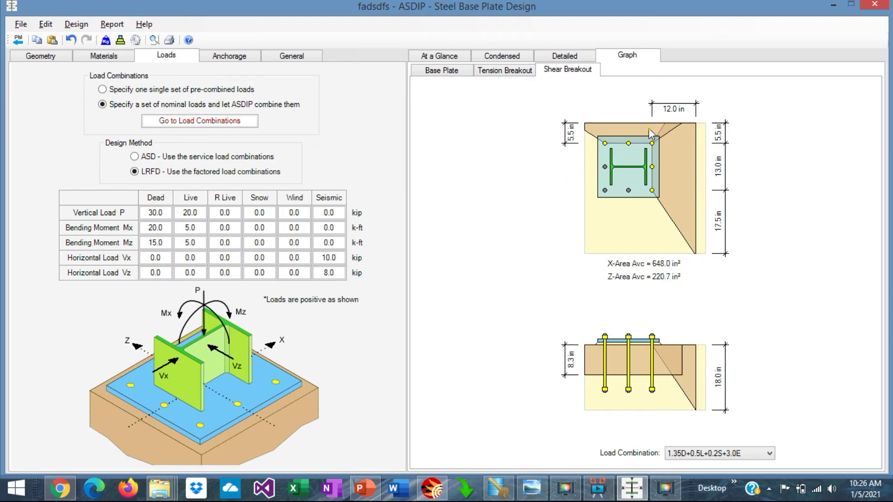
click(506, 73)
Show the anchorage inputs and apply 1.2D+1.6L+0.5Lr to the tension breakout drawings.
click(226, 56)
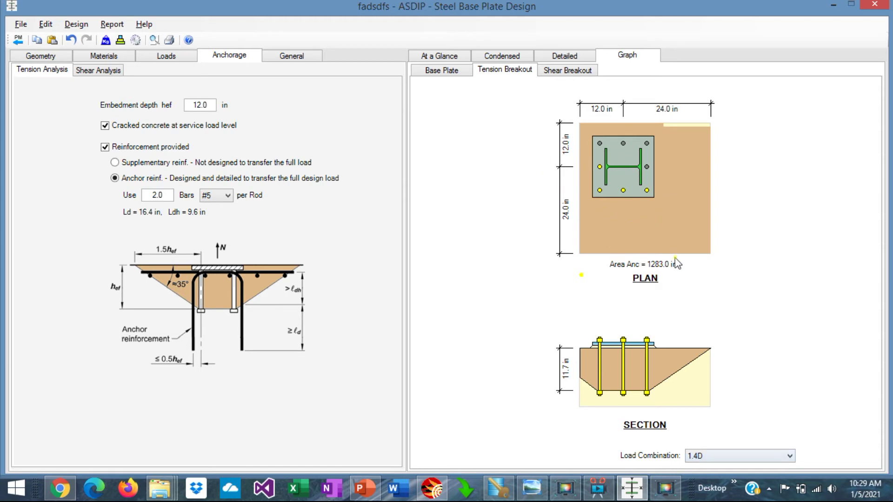
click(789, 456)
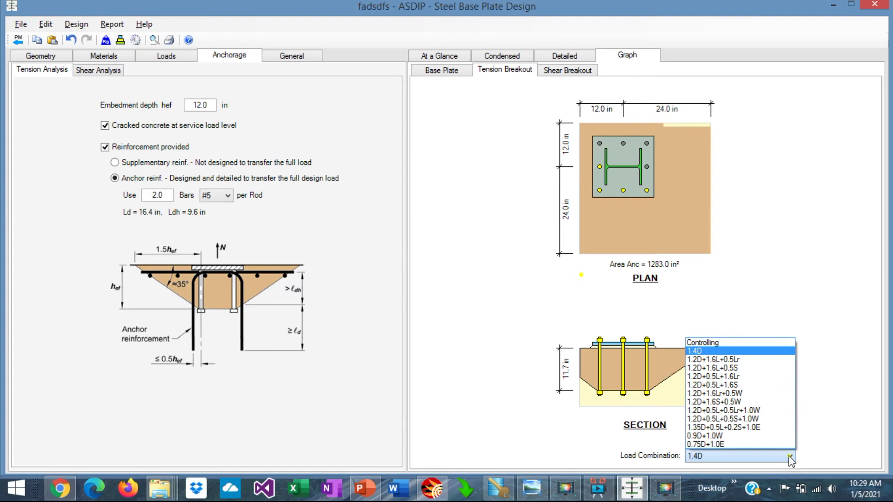
click(743, 359)
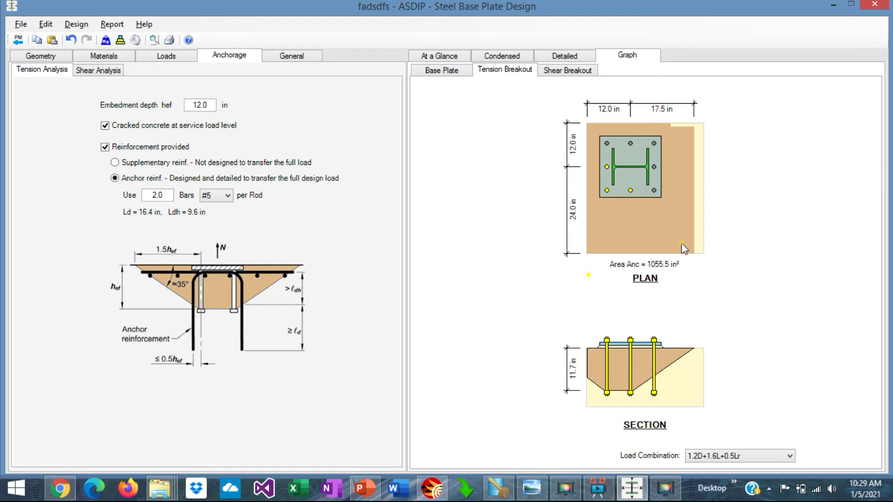
Show shear analysis options, toggle 'Washers are welded' on and back off, and view shear breakout.
click(100, 71)
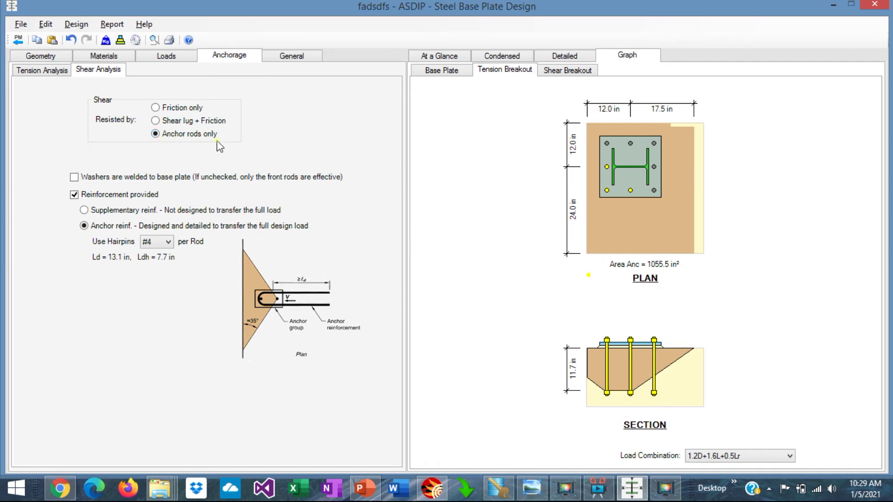
click(74, 178)
click(74, 177)
click(574, 73)
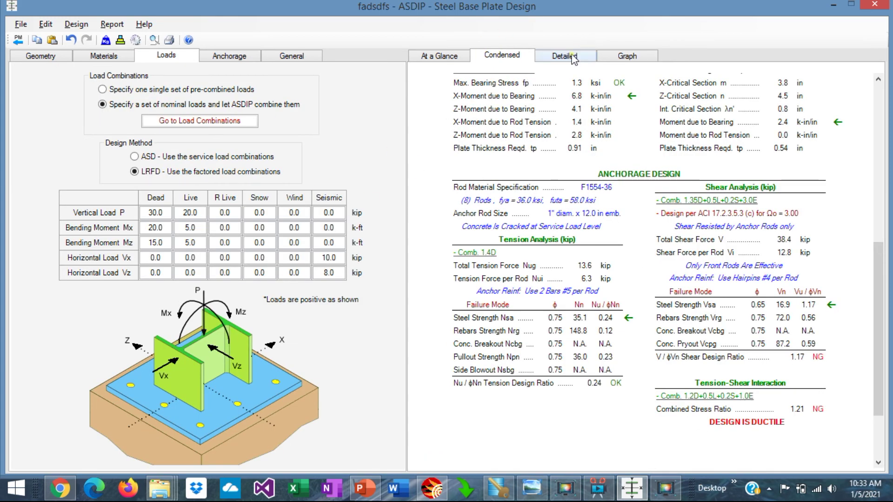
click(571, 57)
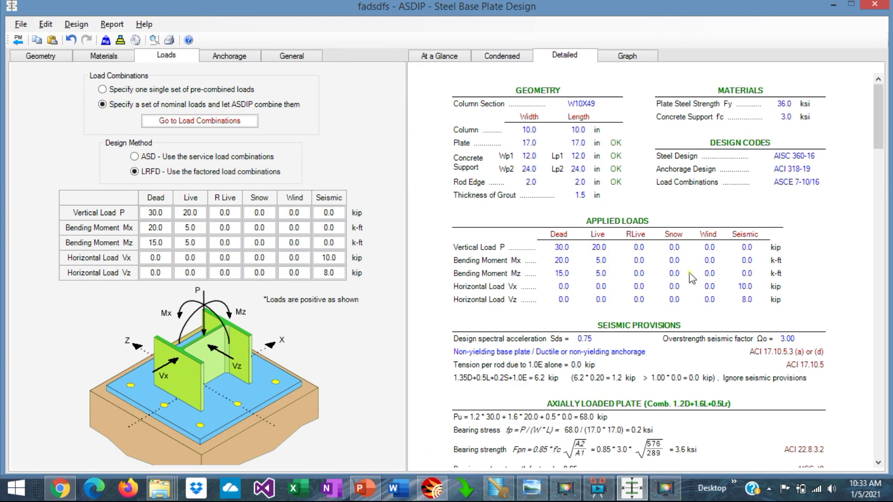
scroll(692, 278, down, 5)
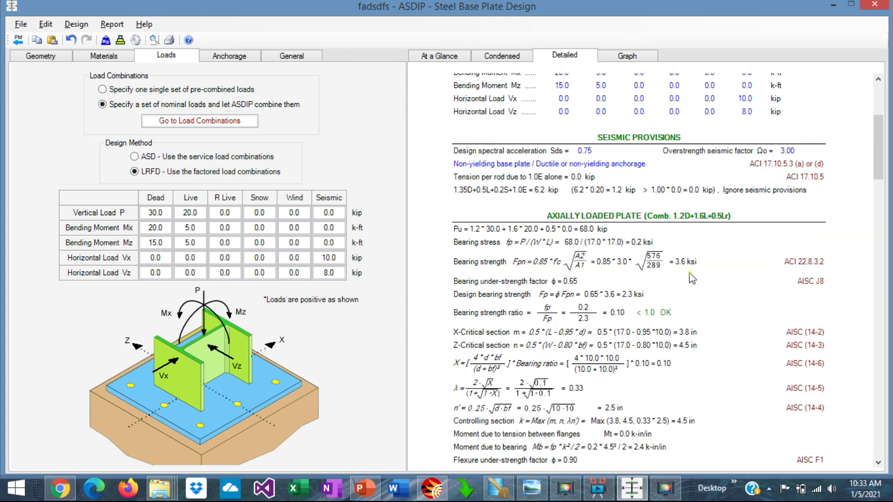
scroll(692, 278, down, 4)
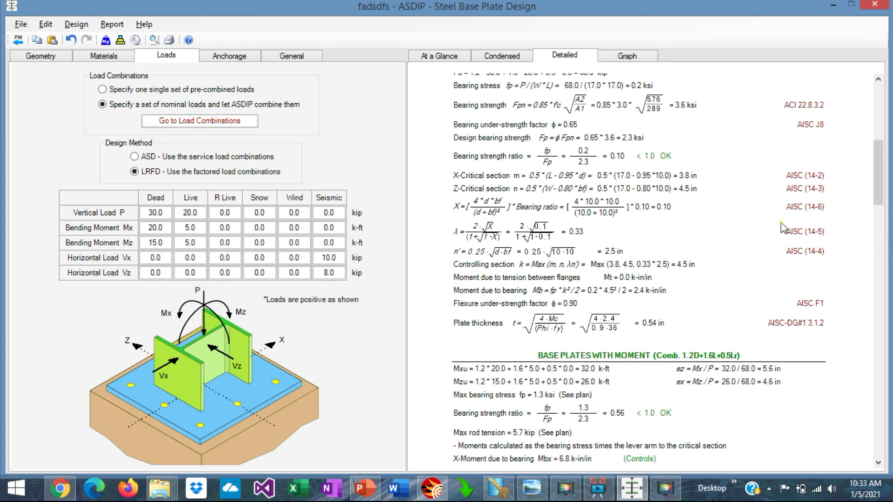
scroll(783, 228, down, 2)
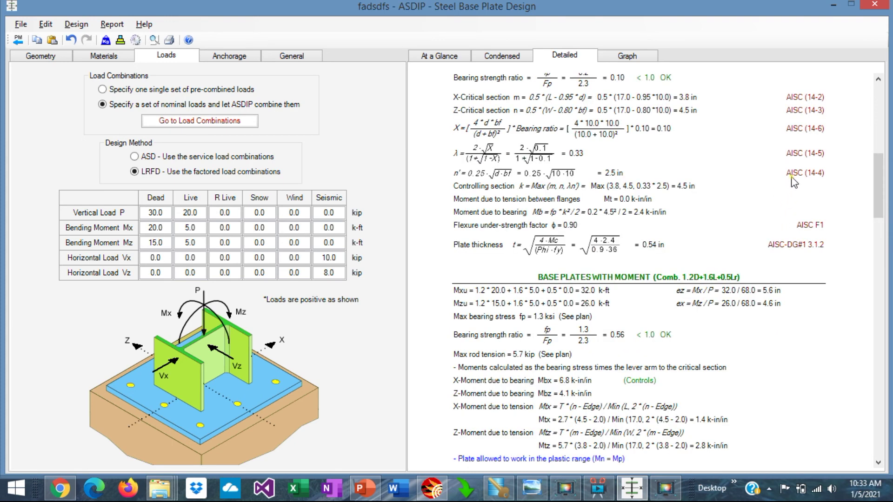
scroll(712, 279, down, 8)
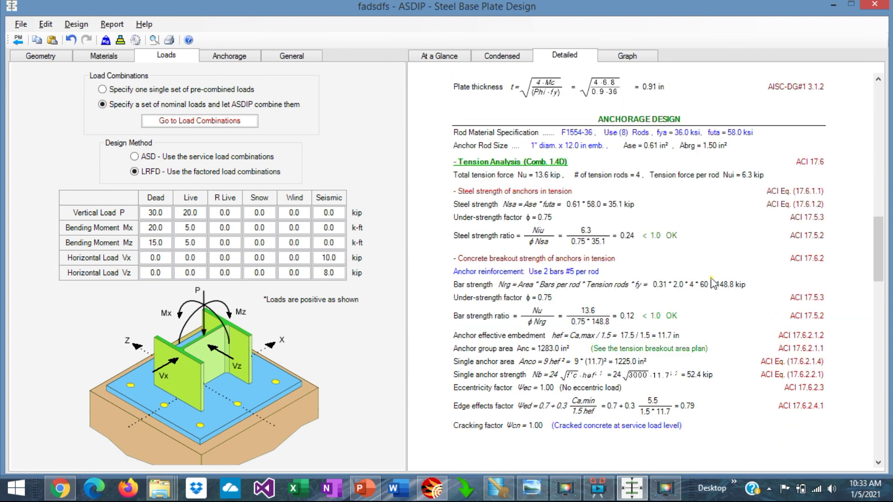
scroll(782, 353, down, 4)
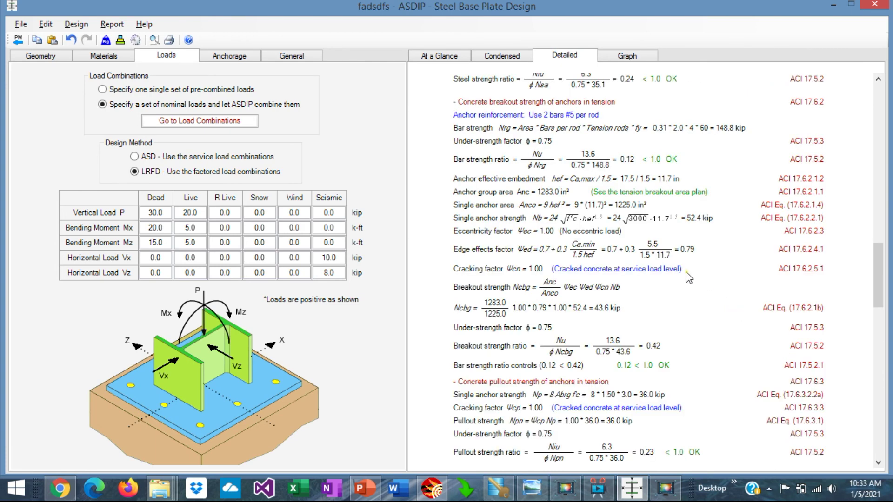
scroll(688, 277, up, 2)
scroll(688, 277, down, 12)
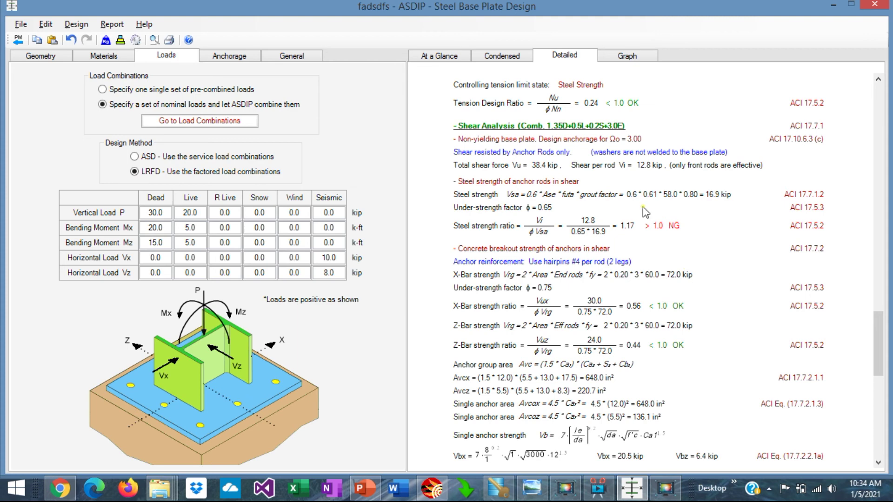
scroll(610, 154, up, 2)
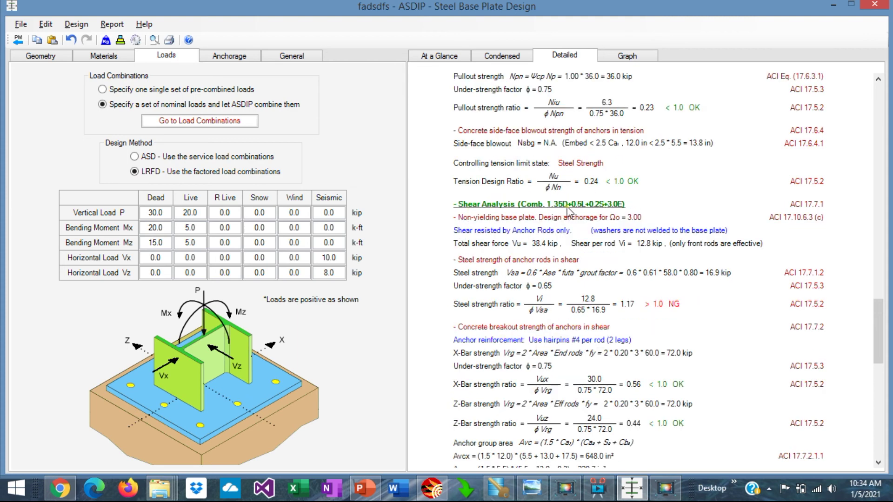
scroll(668, 280, down, 4)
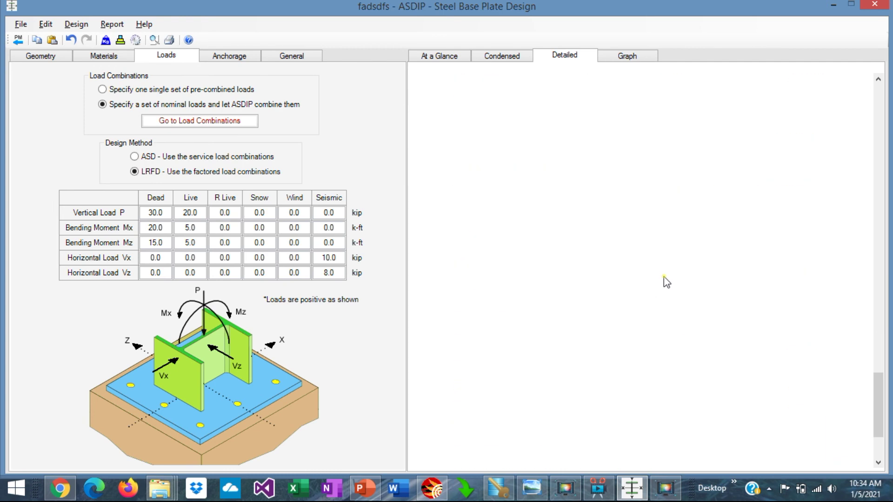
scroll(667, 282, down, 2)
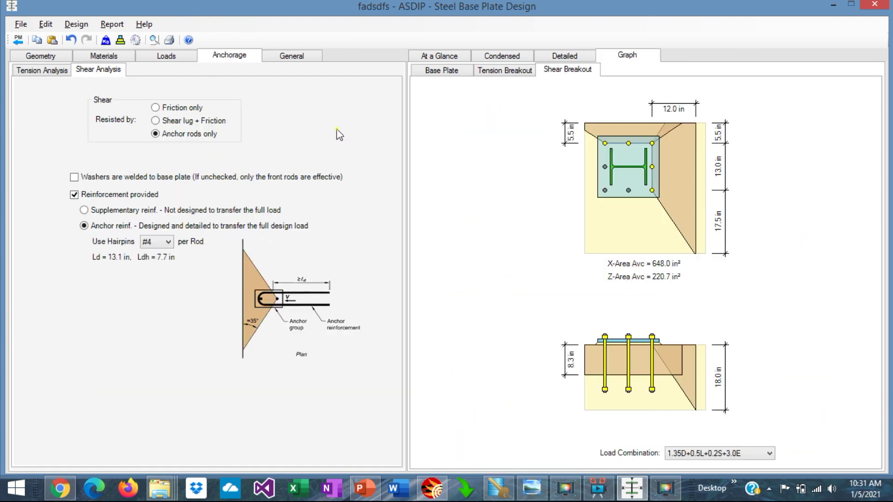
click(154, 41)
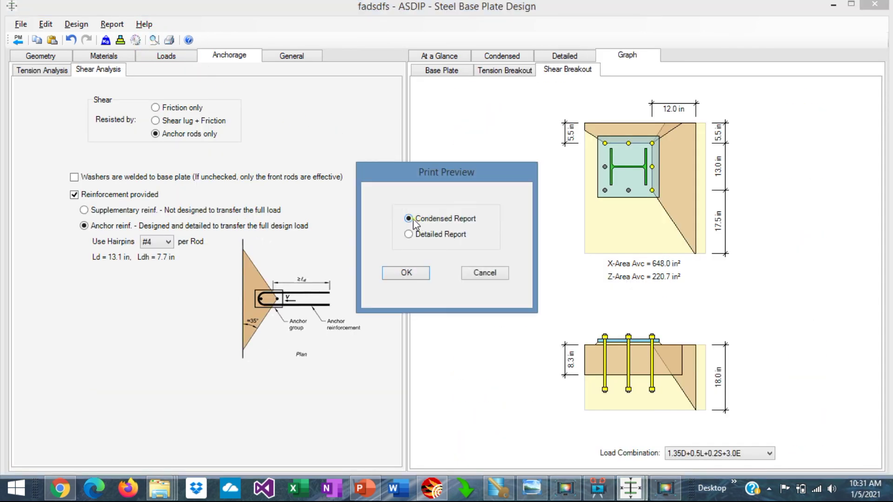
Preview the condensed report, close it, then preview the six-page detailed report.
click(406, 273)
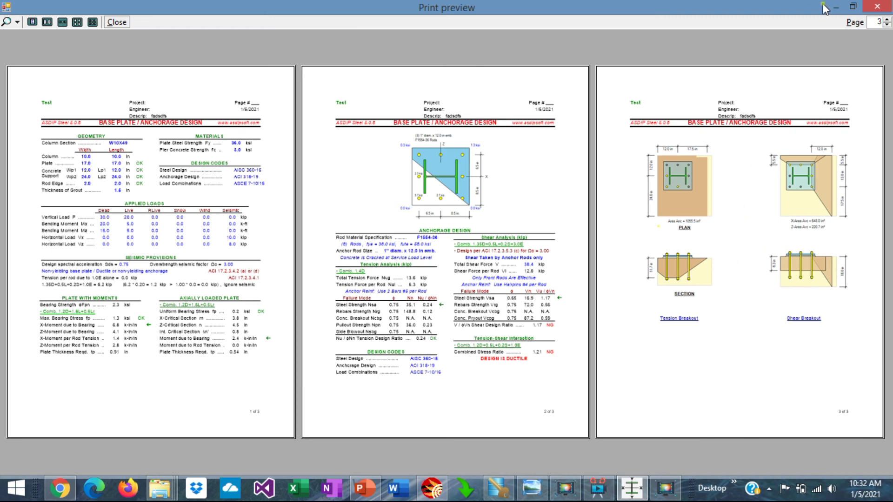
click(877, 7)
click(408, 234)
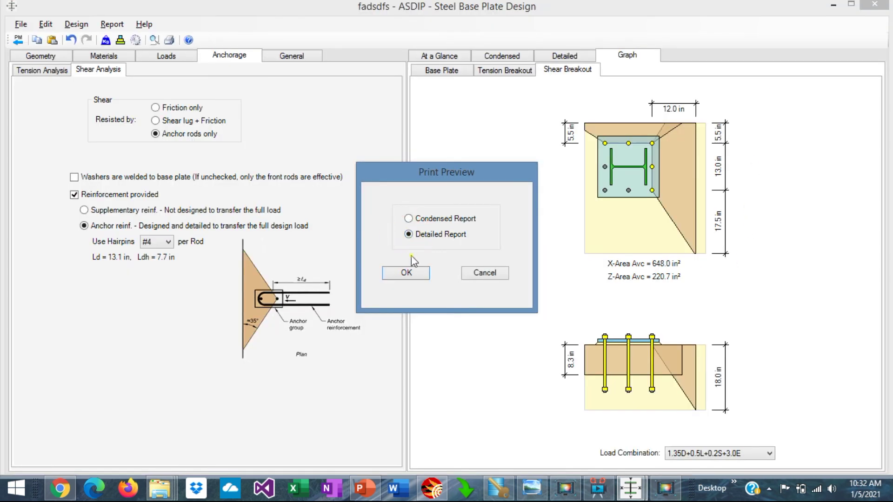
click(409, 272)
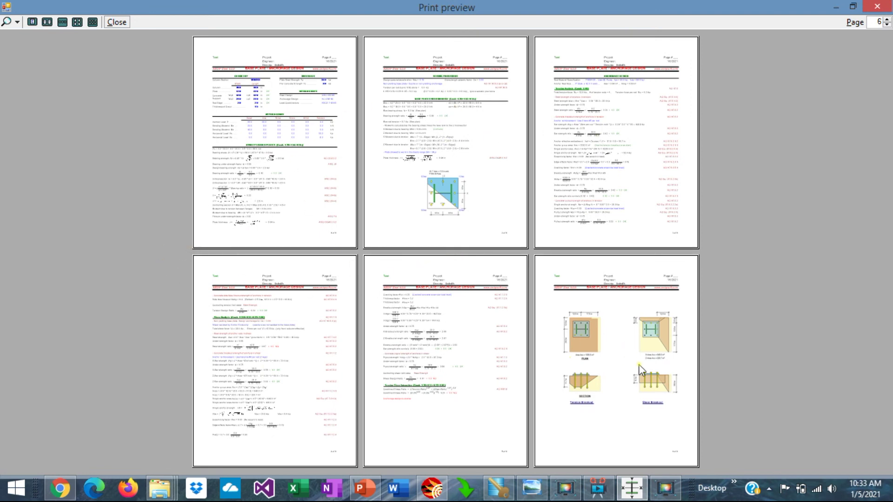
Close the detailed report print preview.
click(875, 6)
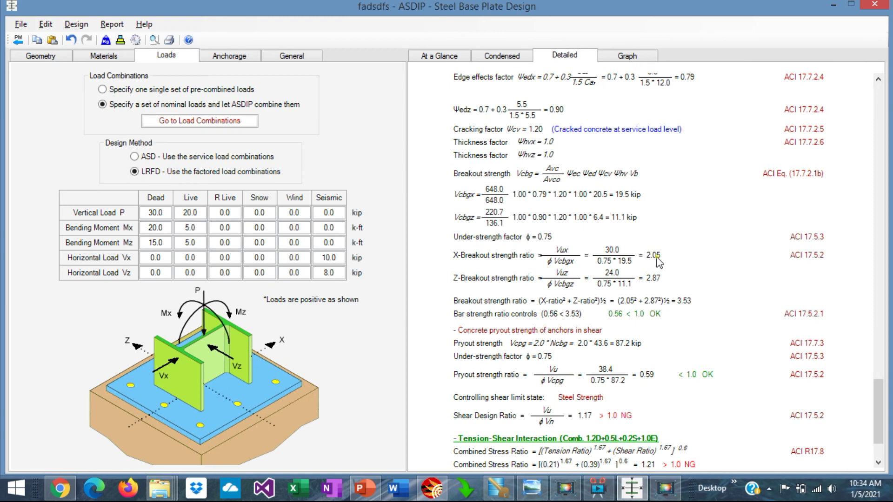